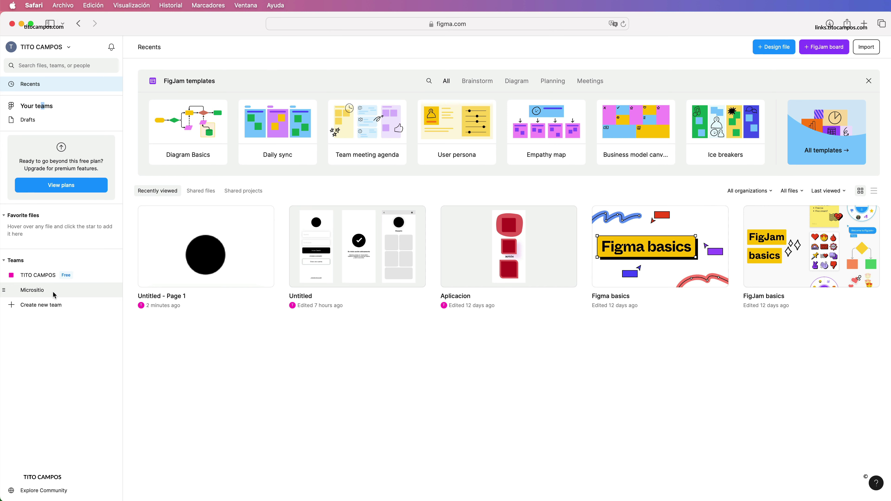
# Step: Go to the team's page from the sidebar to see the Micrositio project
pyautogui.click(38, 275)
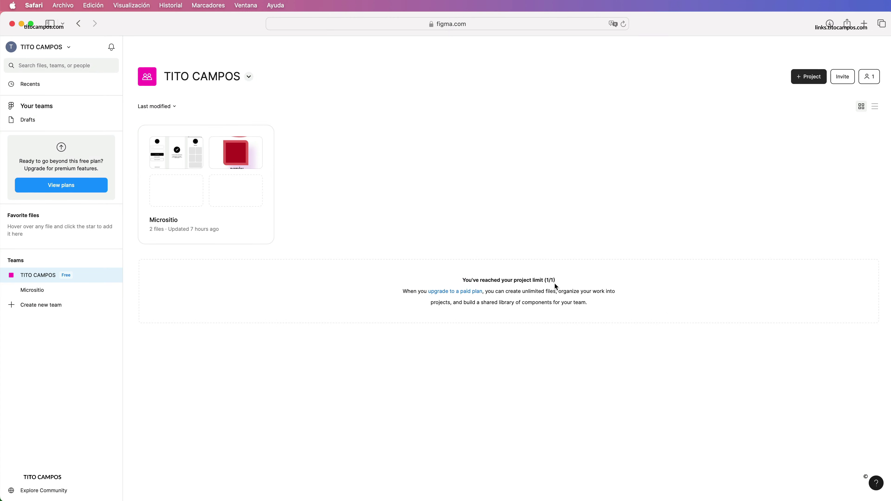
# Step: Open Micrositio to list its Untitled and Aplicacion design files
pyautogui.click(65, 291)
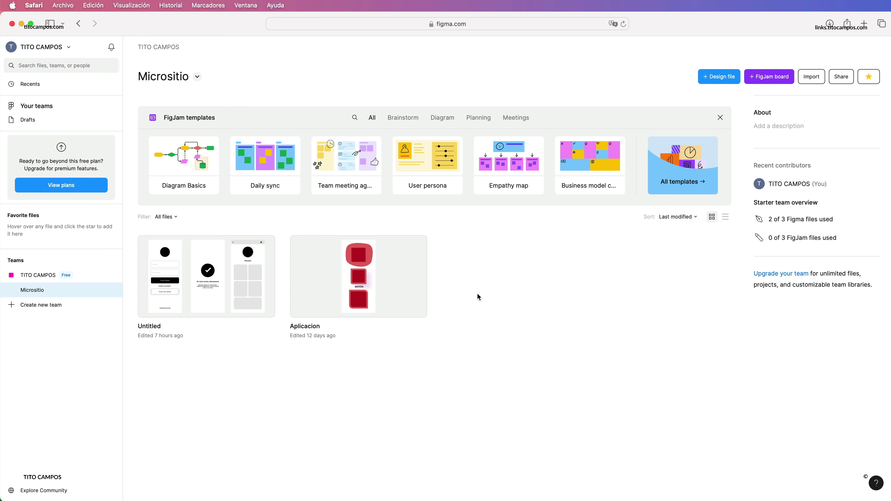
# Step: Move the Untitled file into Drafts, leaving Micrositio at 1 of 3 files used
pyautogui.moveTo(206, 276)
pyautogui.rightClick(204, 263)
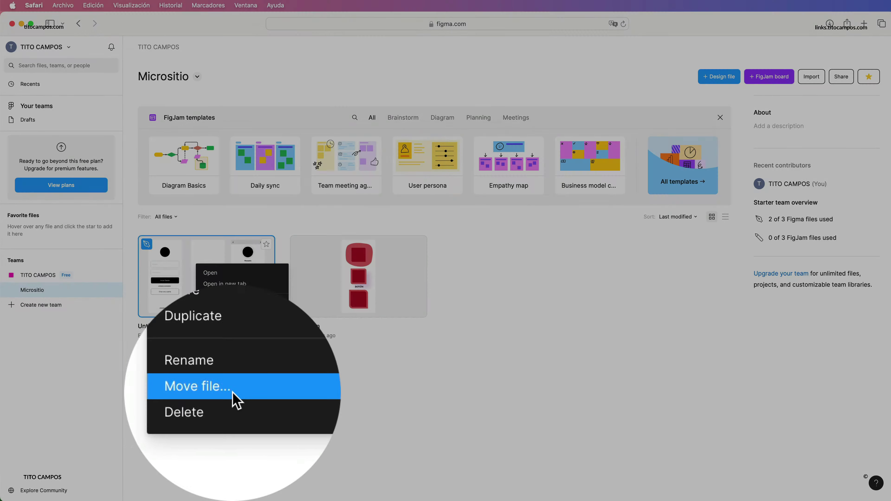
pyautogui.click(234, 400)
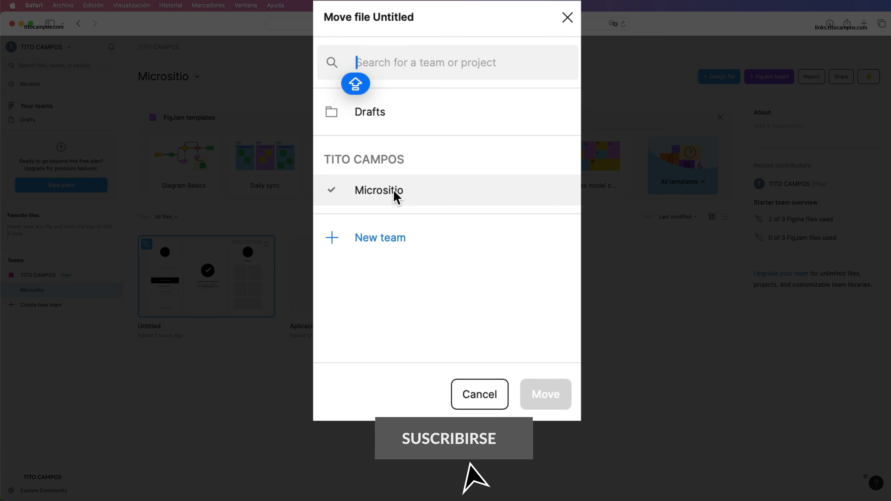
pyautogui.click(381, 115)
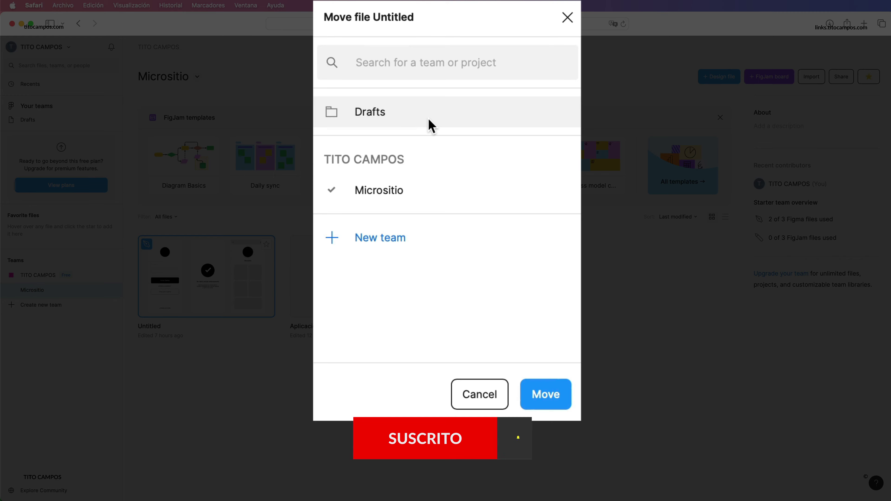
pyautogui.click(555, 398)
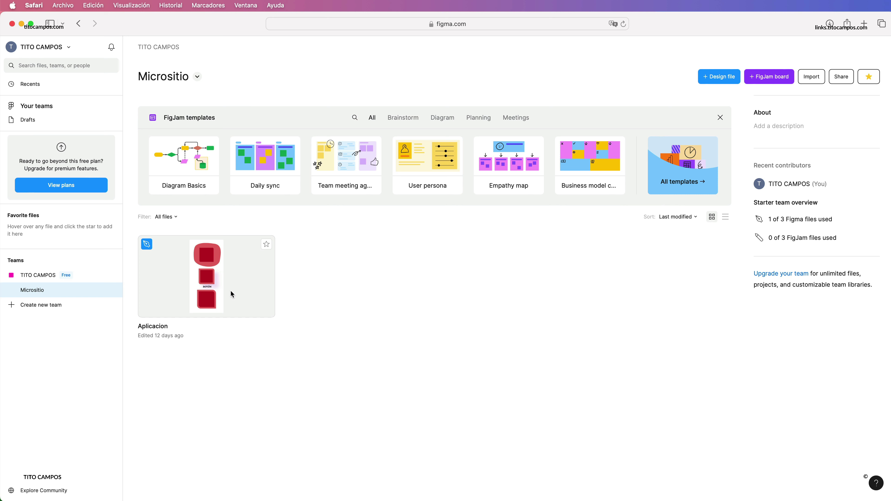
# Step: Check Drafts, then move Aplicacion from Micrositio into Drafts, emptying the project
pyautogui.click(41, 119)
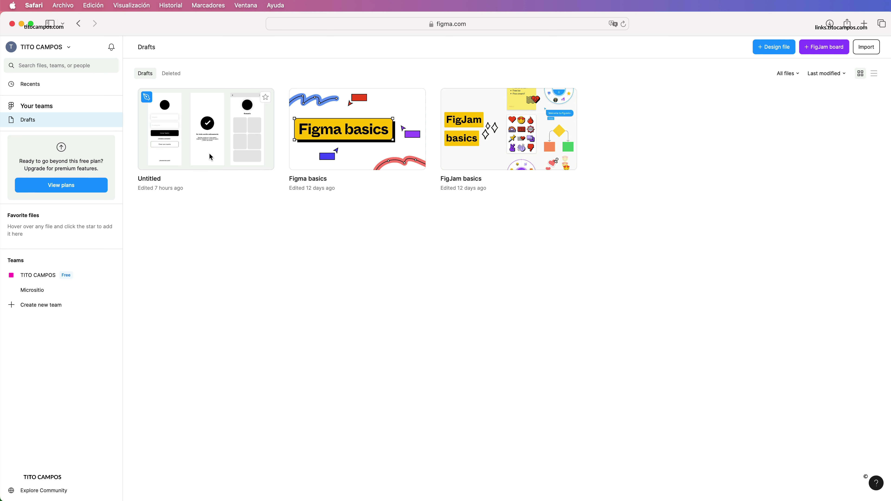
pyautogui.click(39, 289)
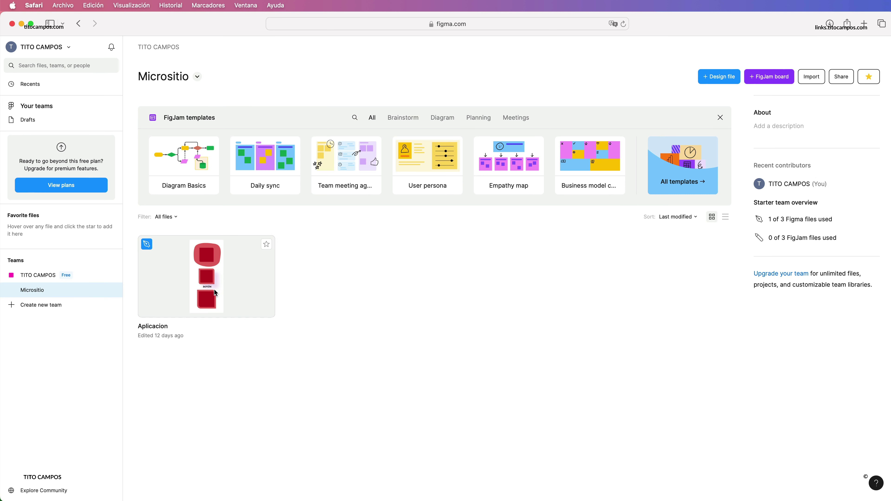
pyautogui.rightClick(207, 265)
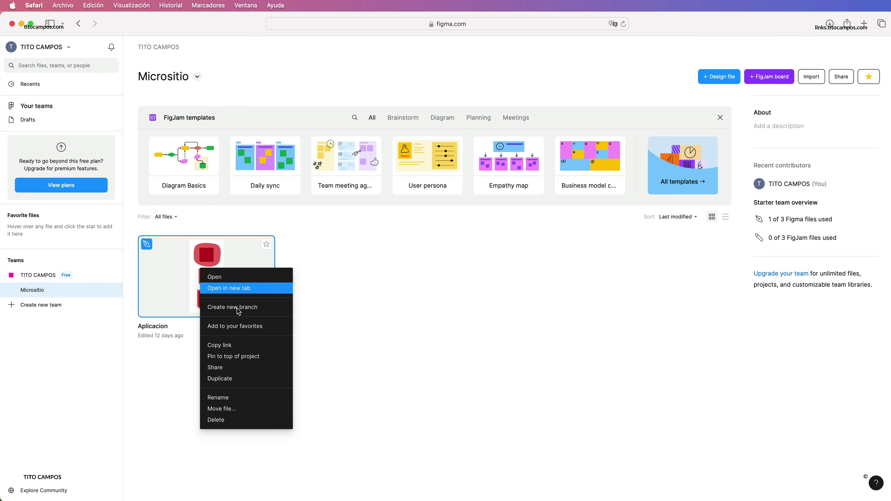
pyautogui.click(225, 409)
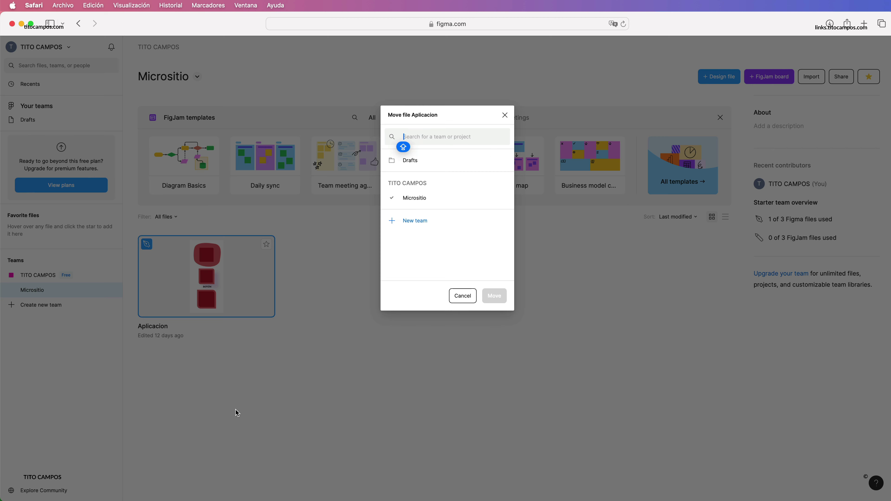
pyautogui.click(418, 163)
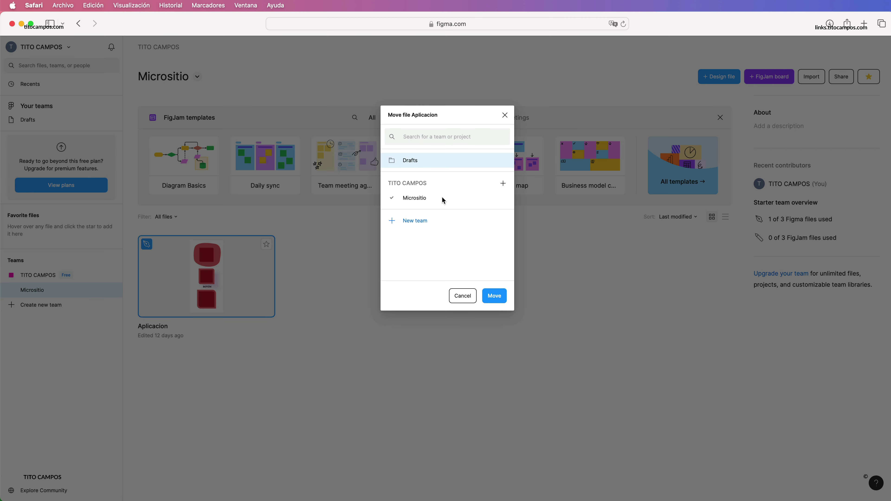
pyautogui.click(493, 299)
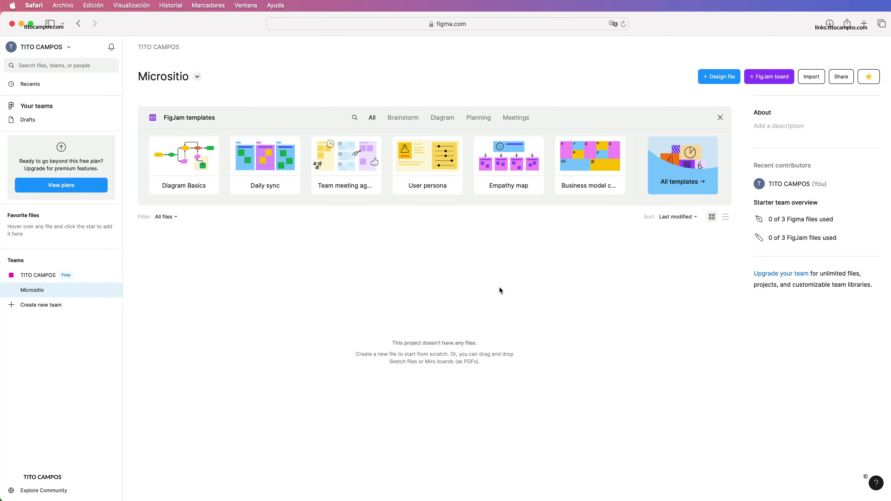
# Step: Start a new blank design file, return to Drafts, and open Aplicacion
pyautogui.click(716, 80)
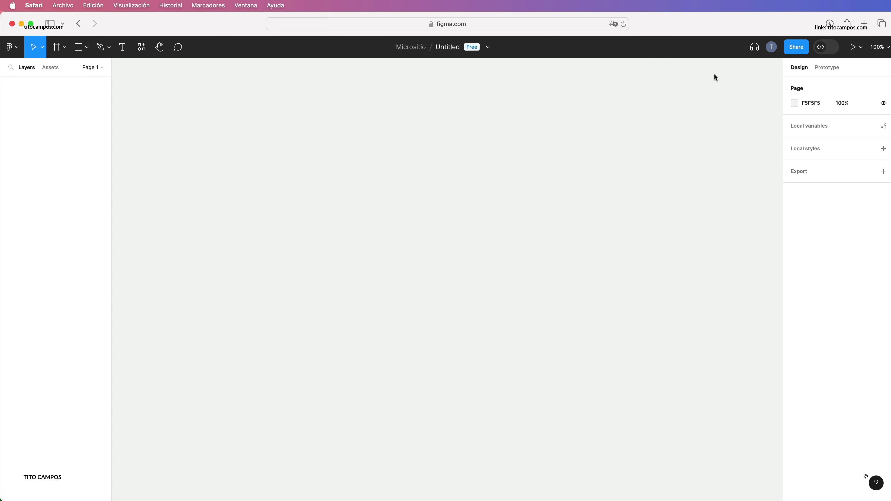
pyautogui.press('super+bracketleft')
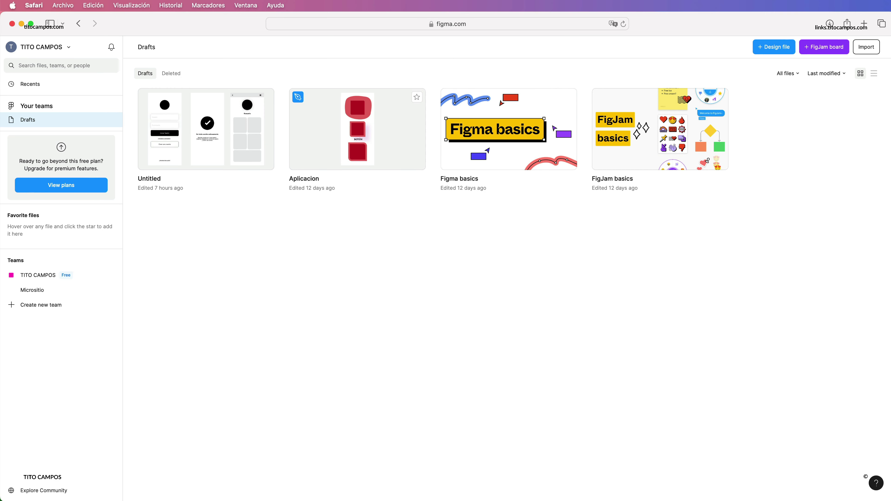
pyautogui.doubleClick(357, 129)
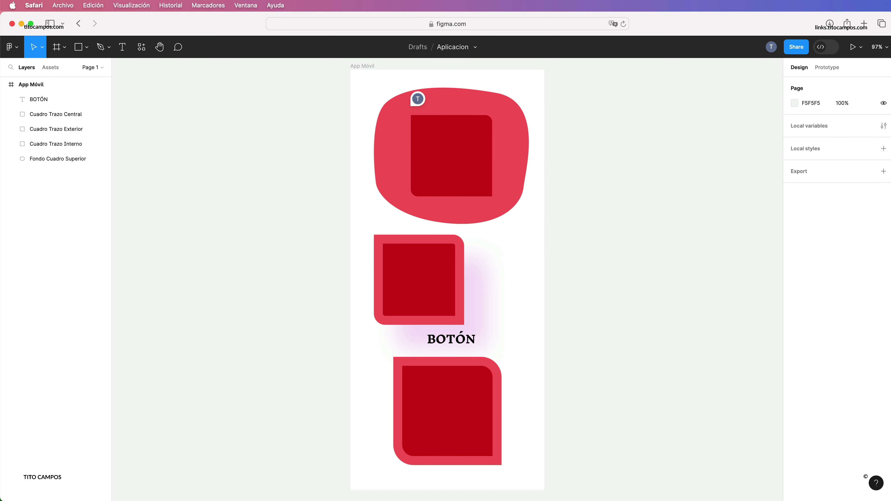
# Step: Nudge Aplicacion's middle red square about 94 px right, then put it back
pyautogui.click(55, 144)
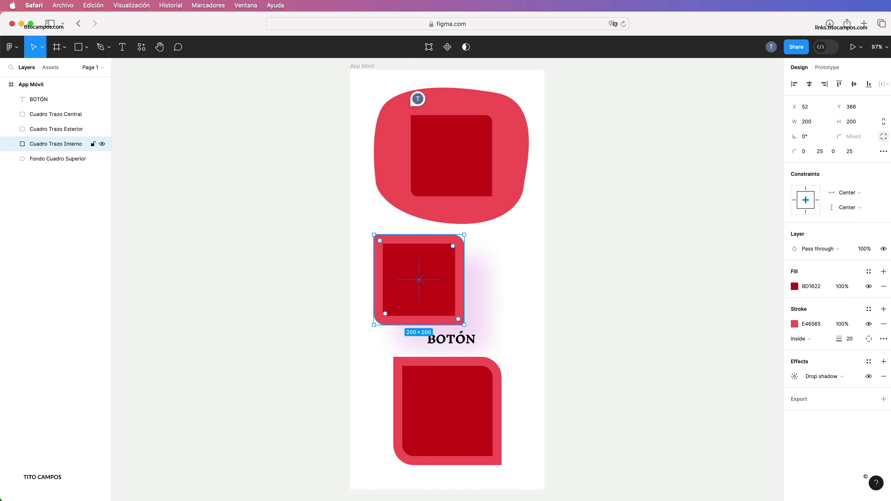
pyautogui.moveTo(419, 280); pyautogui.dragTo(452, 280)
pyautogui.press('Escape')
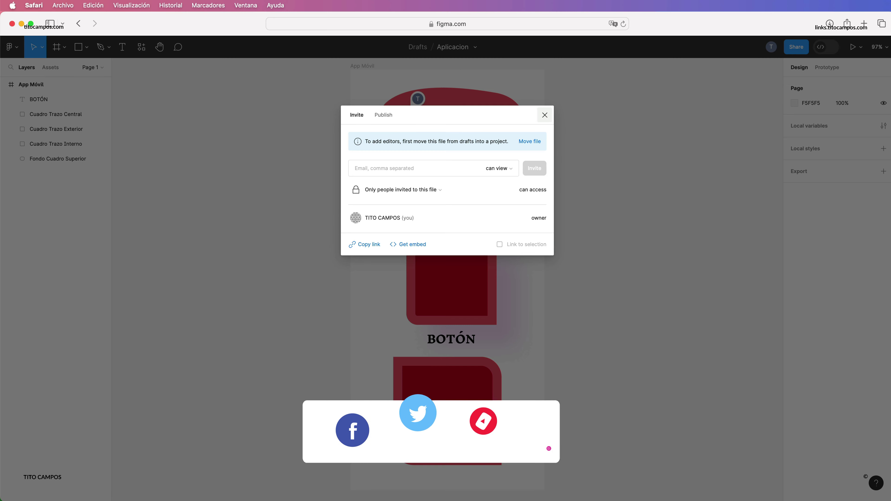
pyautogui.press('Escape')
pyautogui.moveTo(451, 280); pyautogui.dragTo(419, 280)
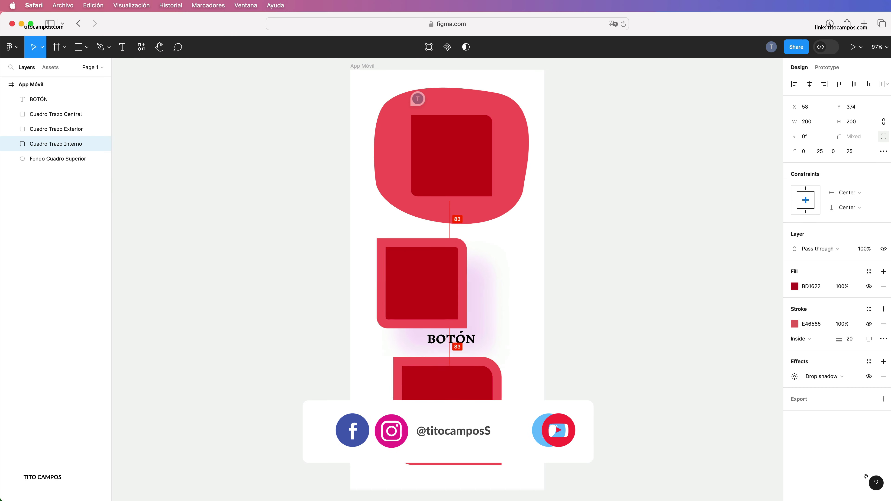
pyautogui.press('Escape')
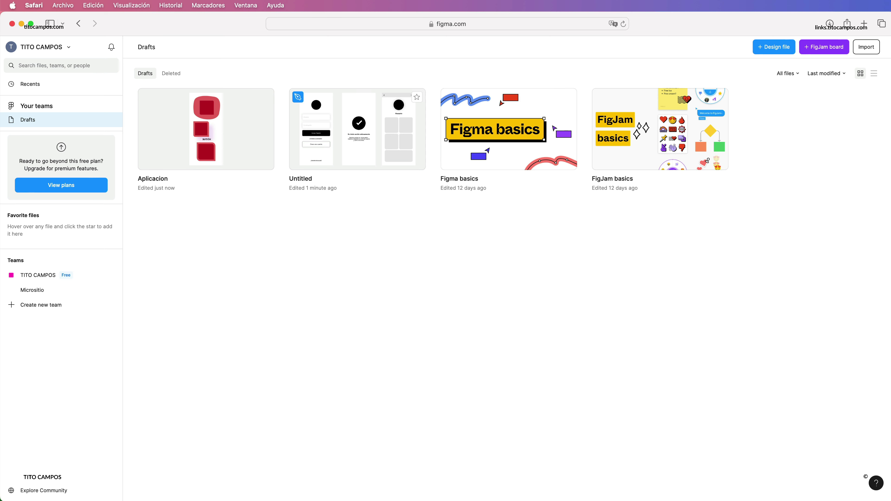
# Step: Open Untitled and play its login-screen prototype in presentation view
pyautogui.click(357, 129)
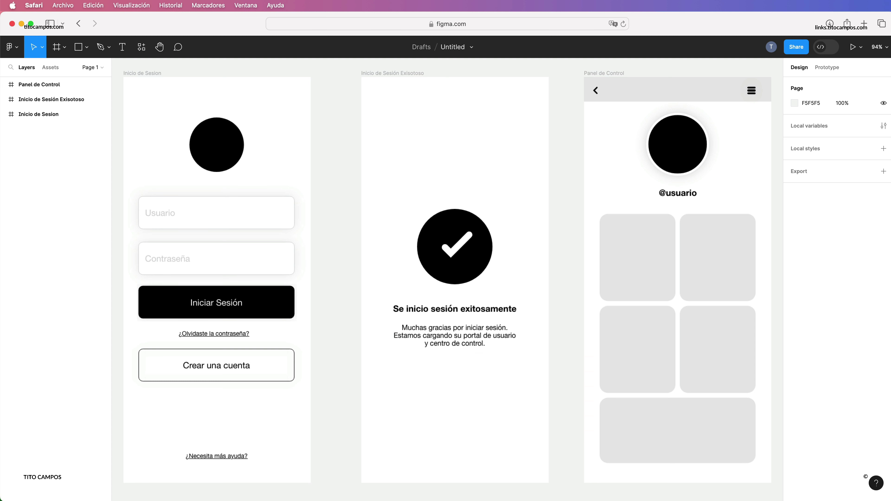
pyautogui.click(860, 47)
pyautogui.click(821, 81)
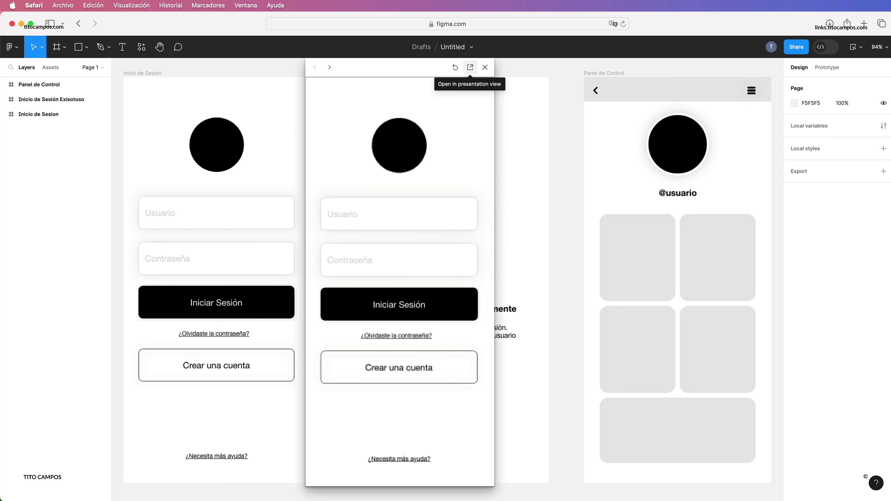
pyautogui.click(470, 67)
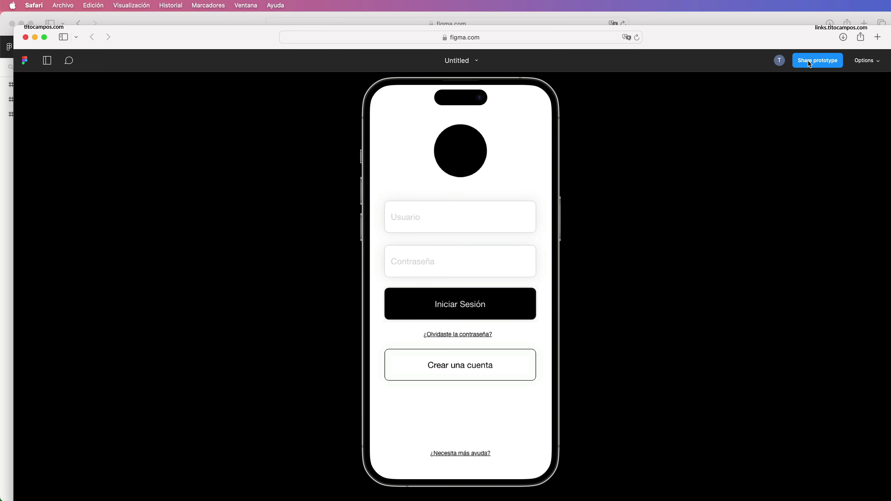
# Step: Copy the prototype's share link with 'Anyone with the link can view' access
pyautogui.click(808, 64)
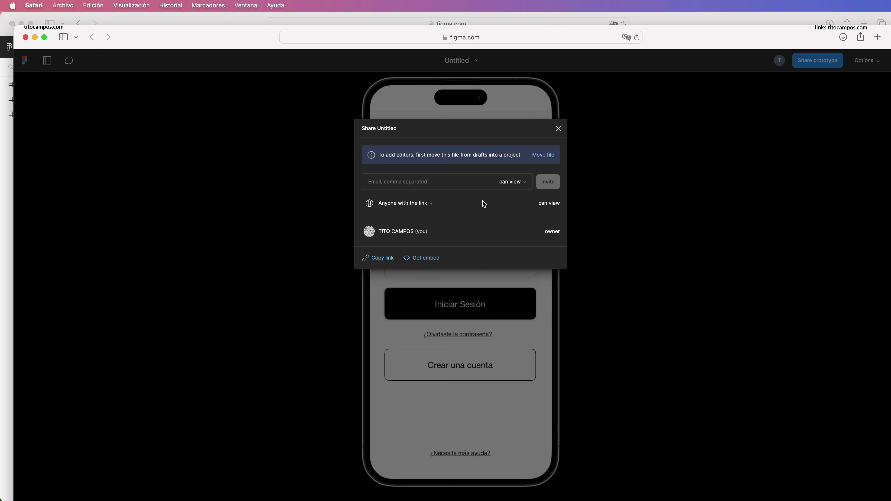
pyautogui.doubleClick(553, 204)
pyautogui.click(384, 259)
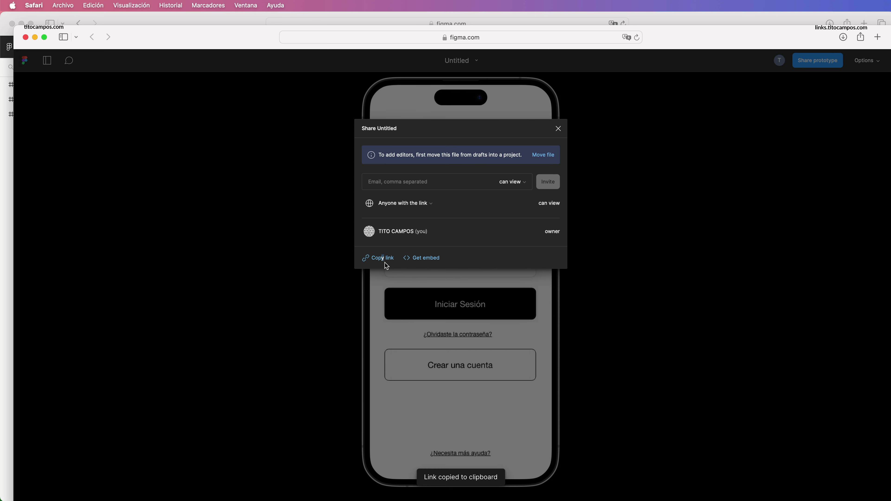
pyautogui.click(63, 5)
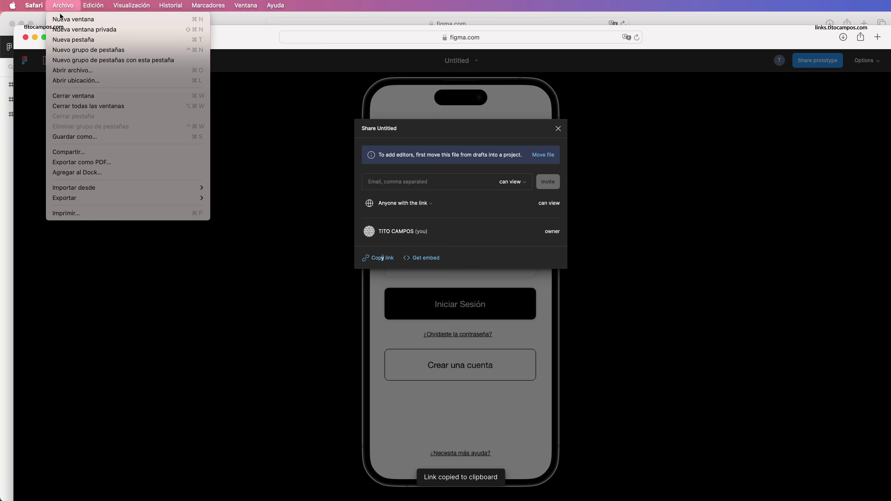
# Step: Paste the copied prototype link into a new Safari private window and load it
pyautogui.click(62, 29)
pyautogui.press('super+v')
pyautogui.press('Return')
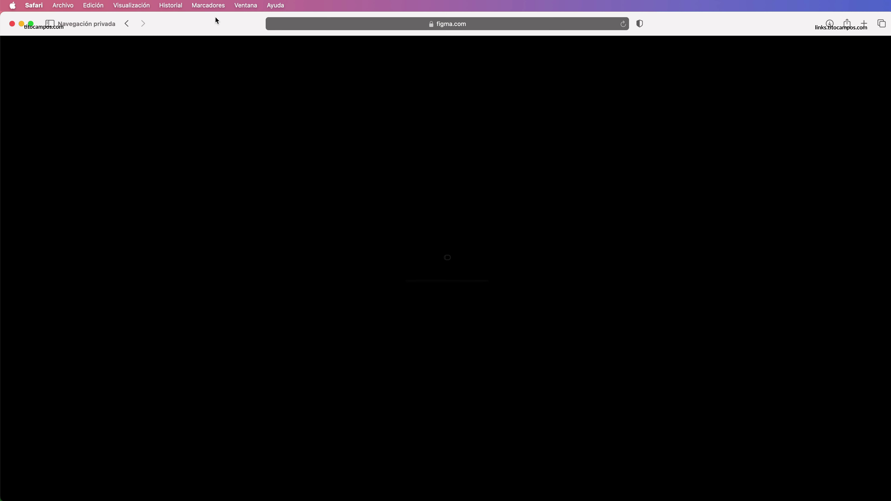